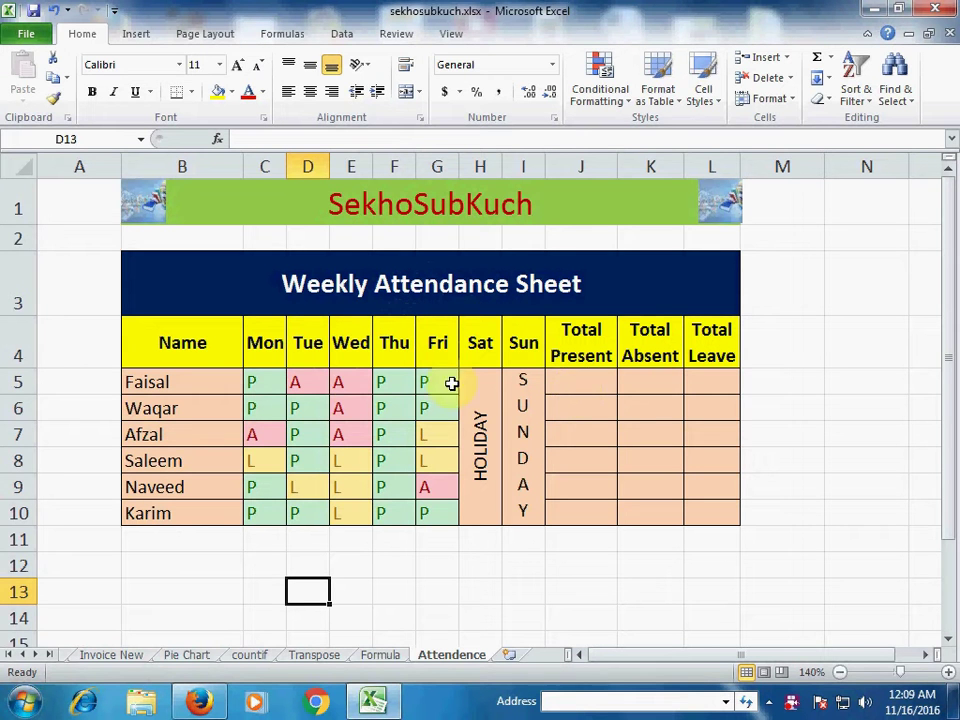
- Enter =COUNTIF(C5:G5,"P") in J5 to count the first employee's Present marks, returning 3
click(575, 379)
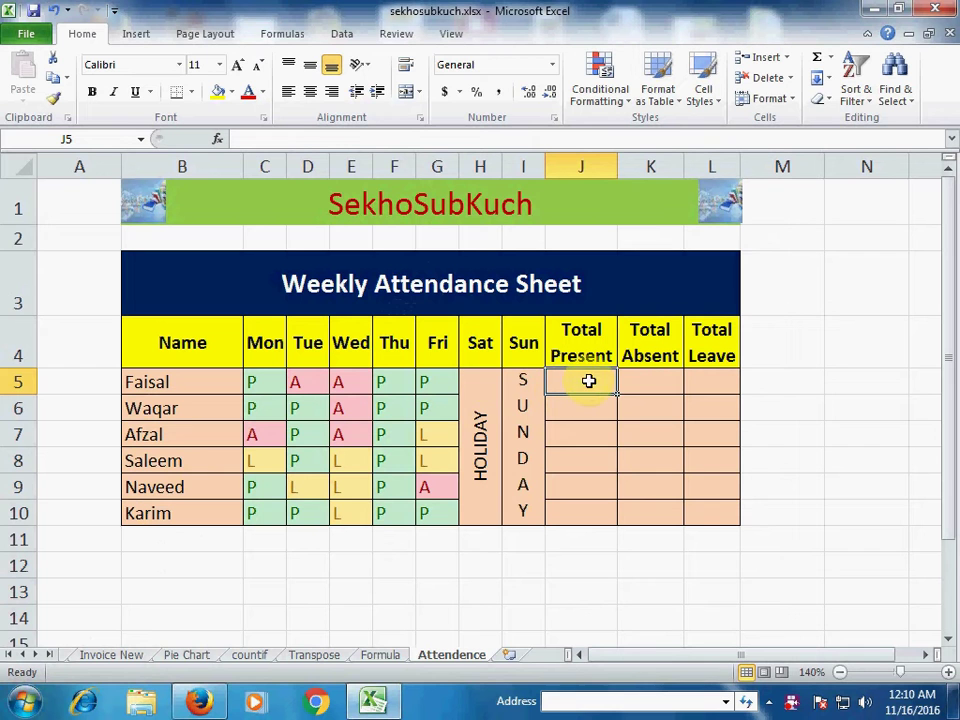
click(649, 382)
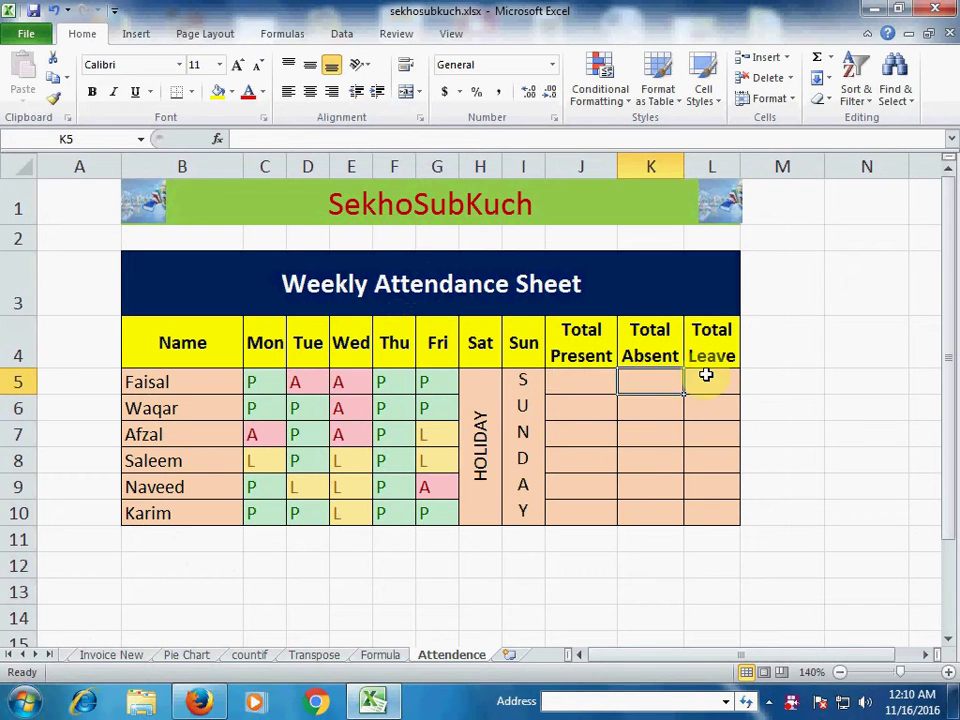
click(718, 381)
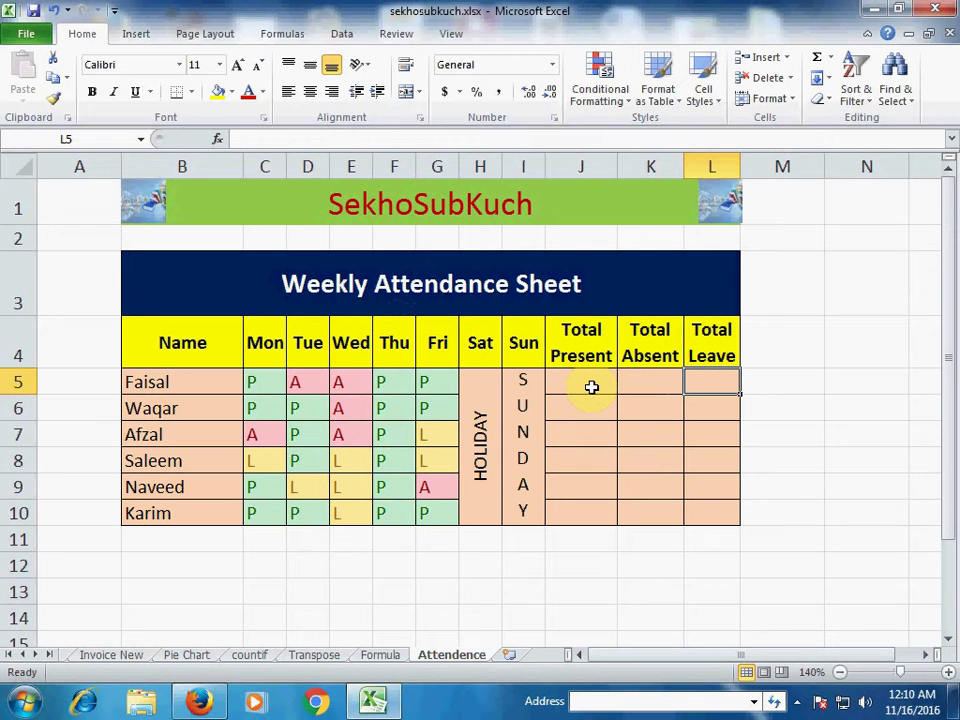
click(591, 387)
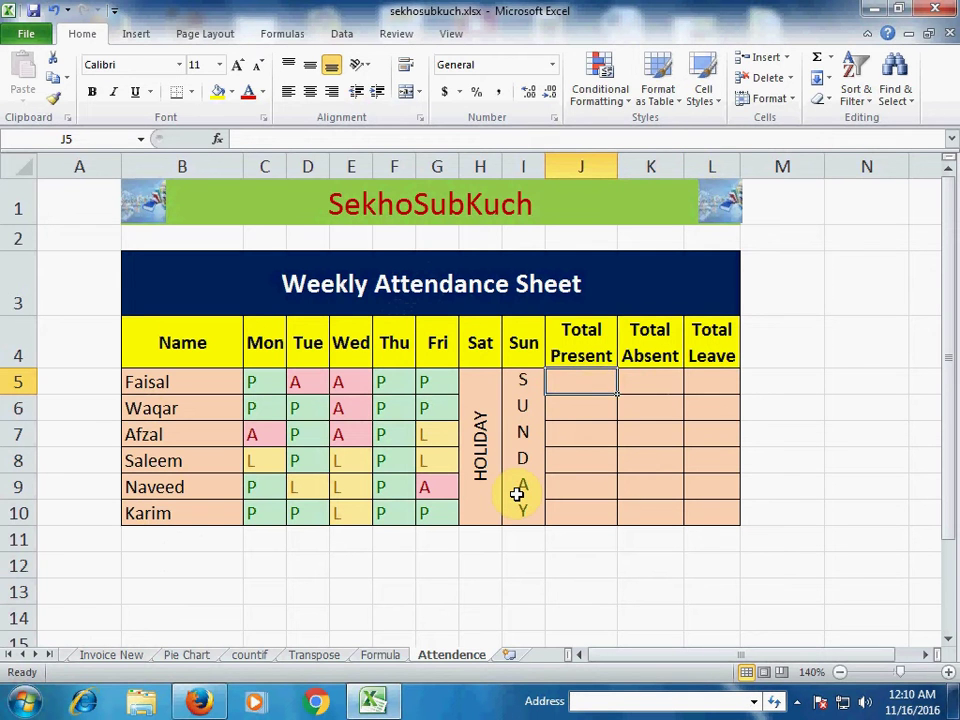
text(=co)
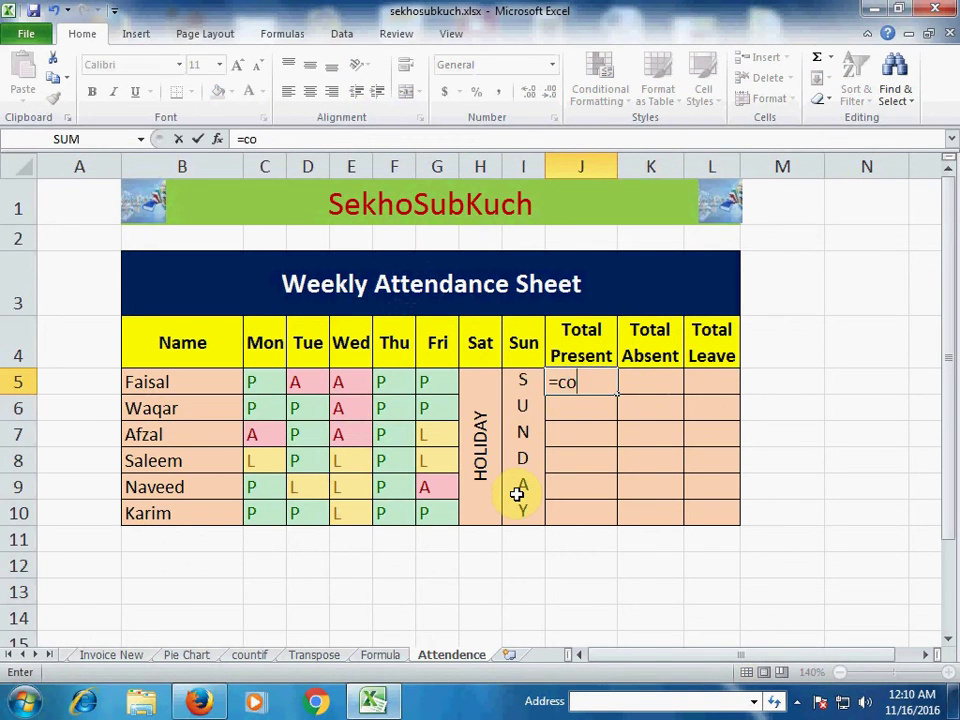
text(unt)
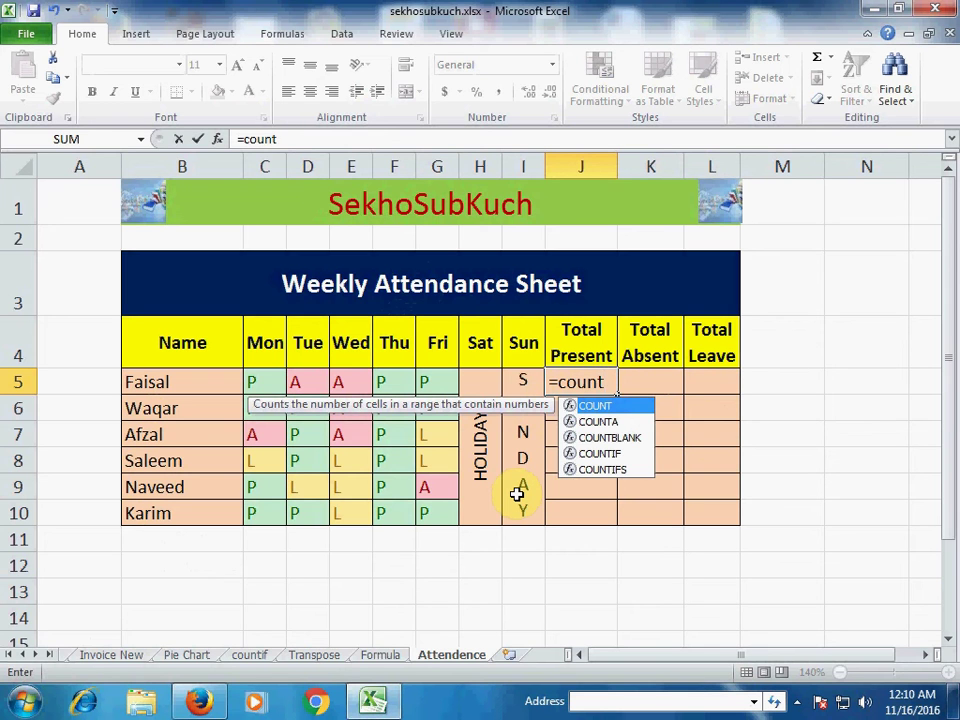
text(if)
key(Tab)
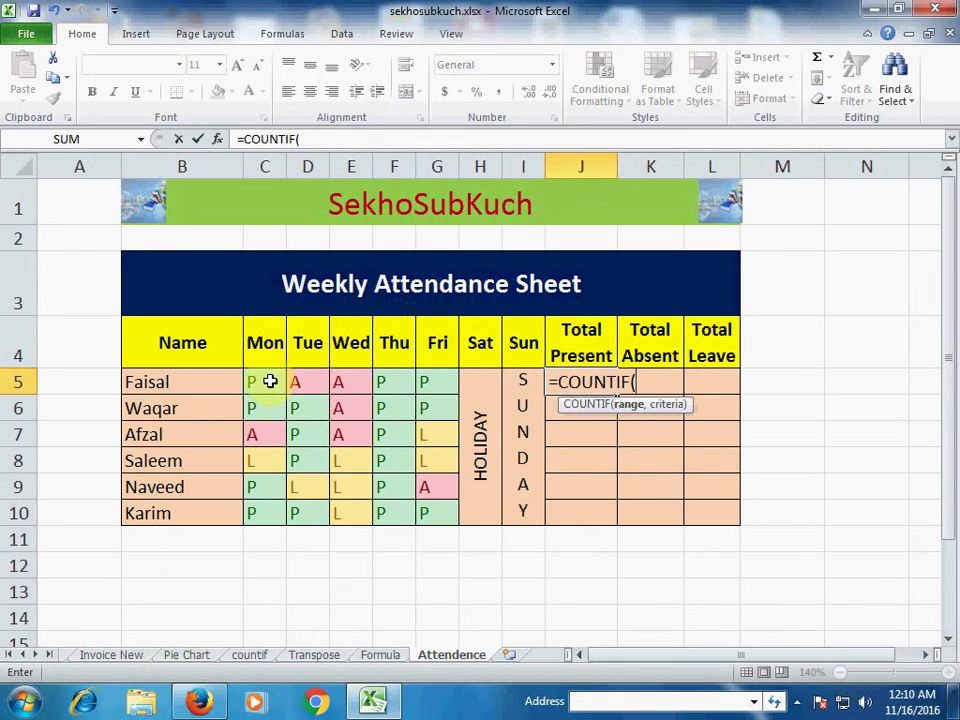
drag(269, 381, 435, 393)
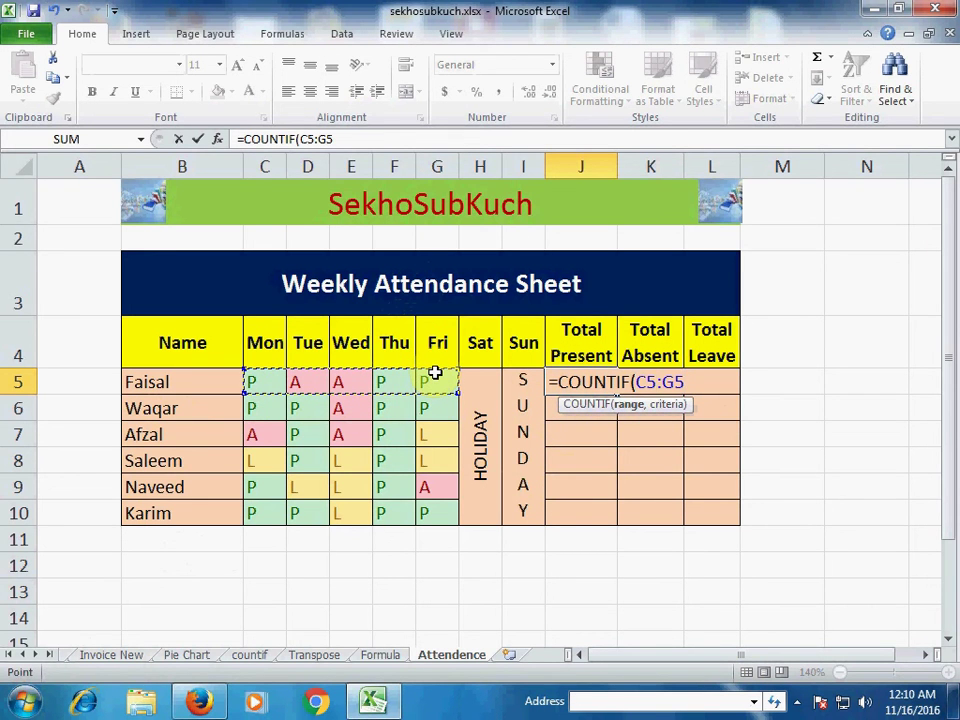
key(F8)
text(,)
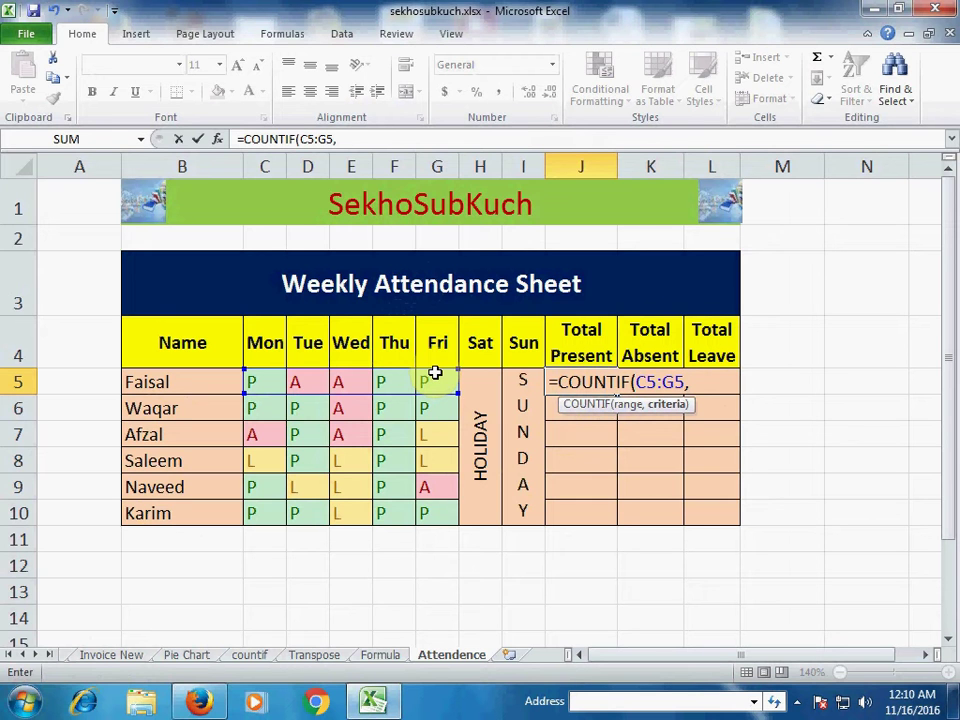
text("P")
text())
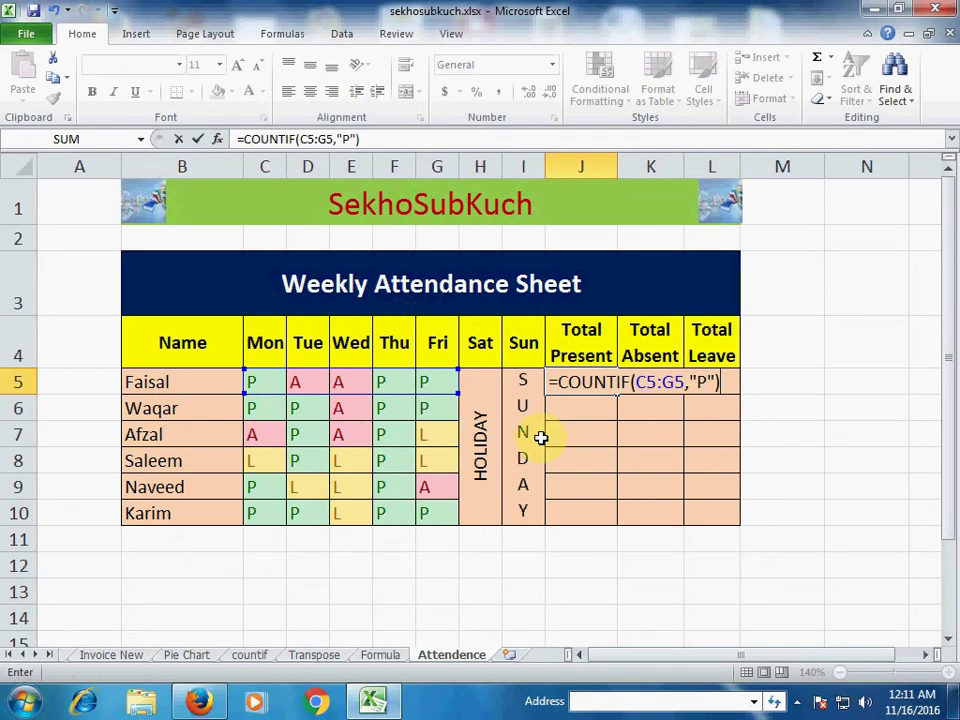
key(Return)
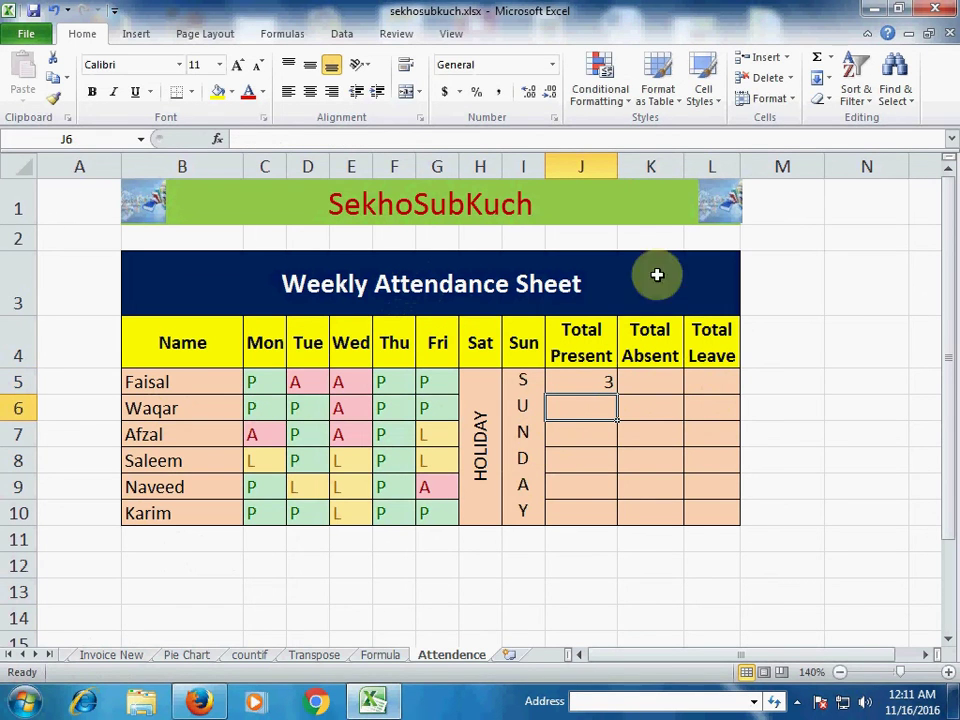
click(598, 380)
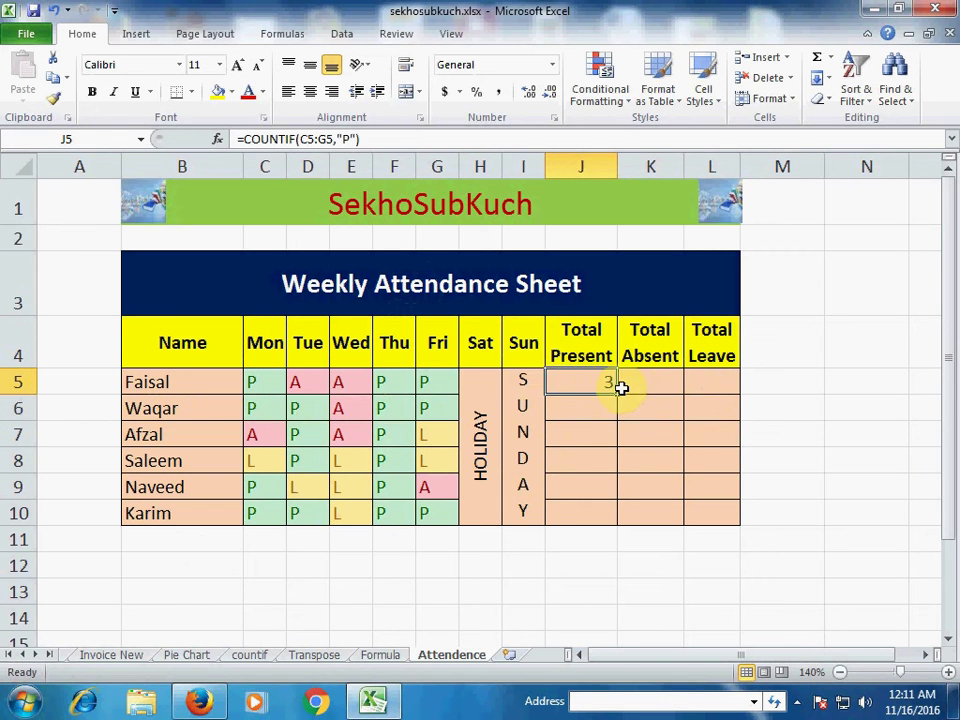
- Enter =COUNTIF(C5:G5,"A") in K5, counting 2 absent days for the first employee
click(645, 383)
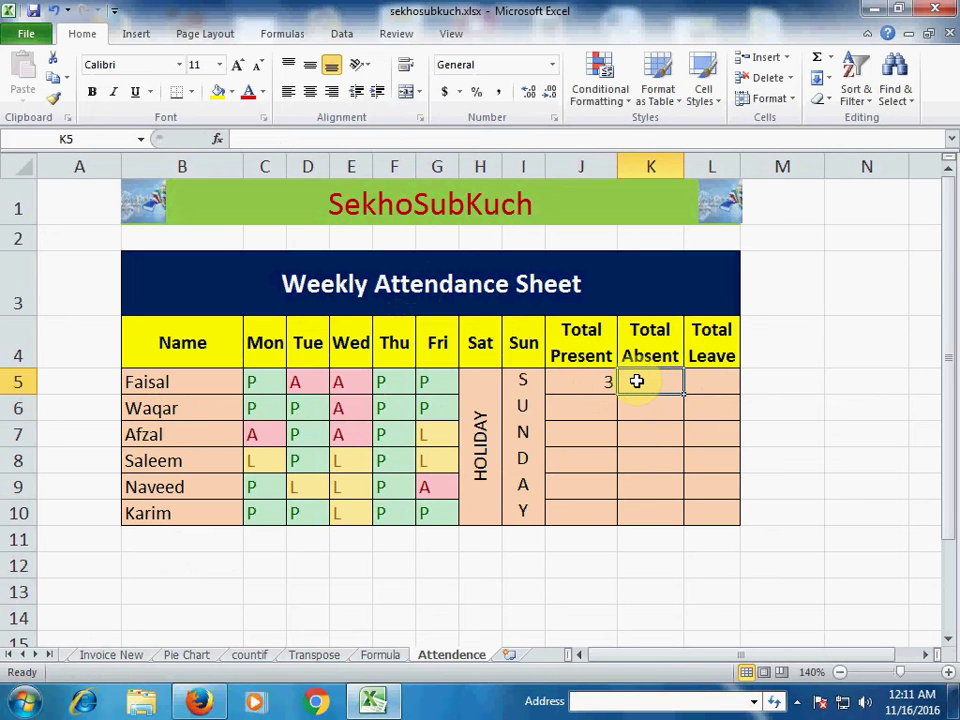
text(=)
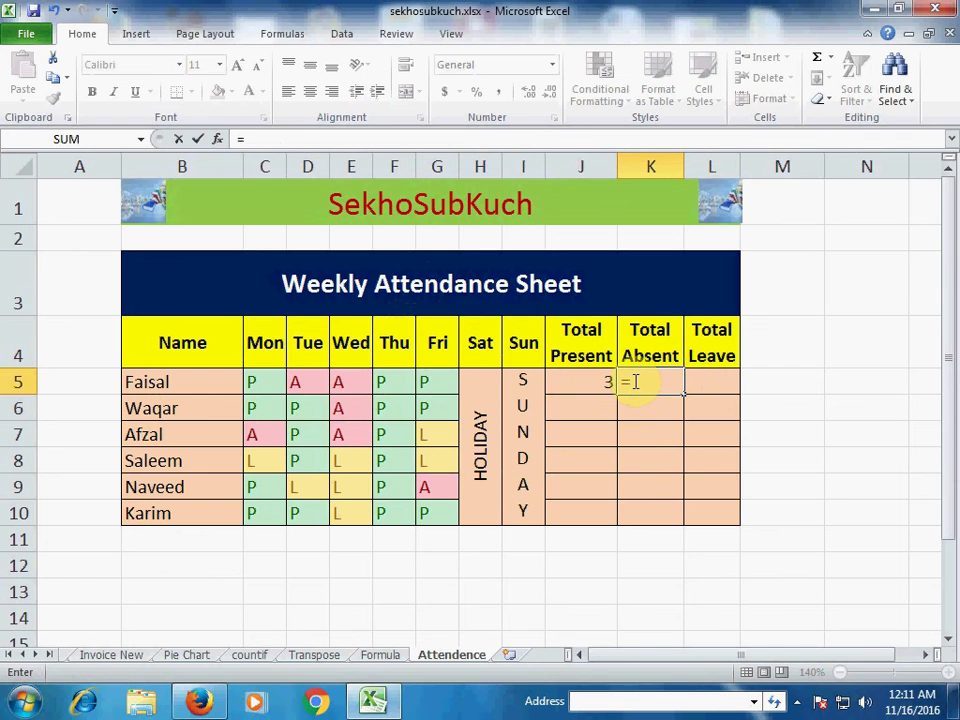
text(cou)
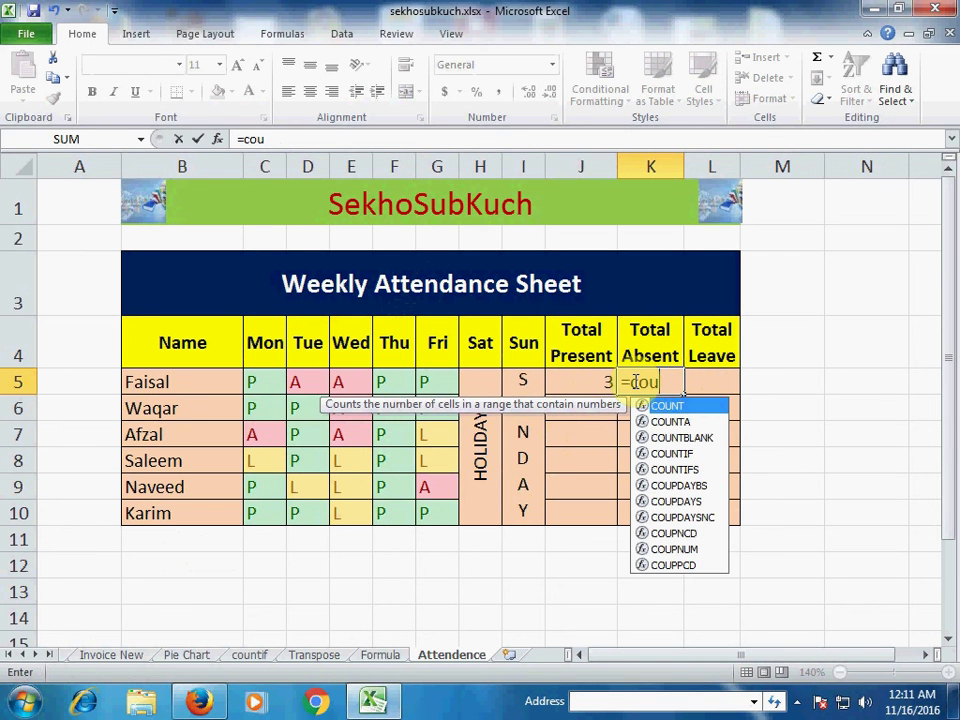
text(nti)
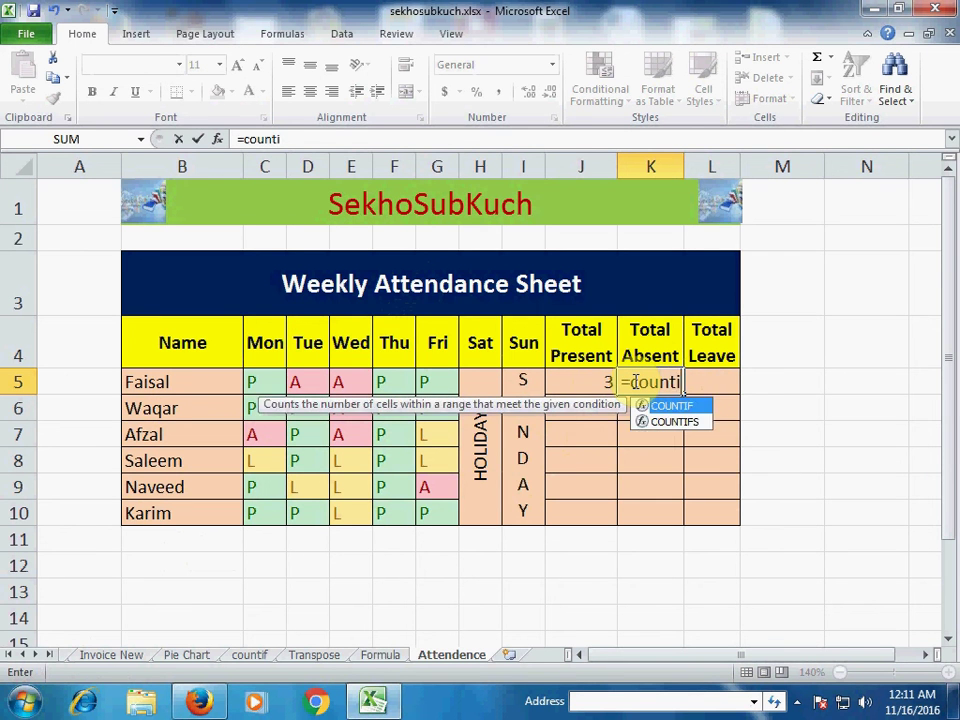
key(Tab)
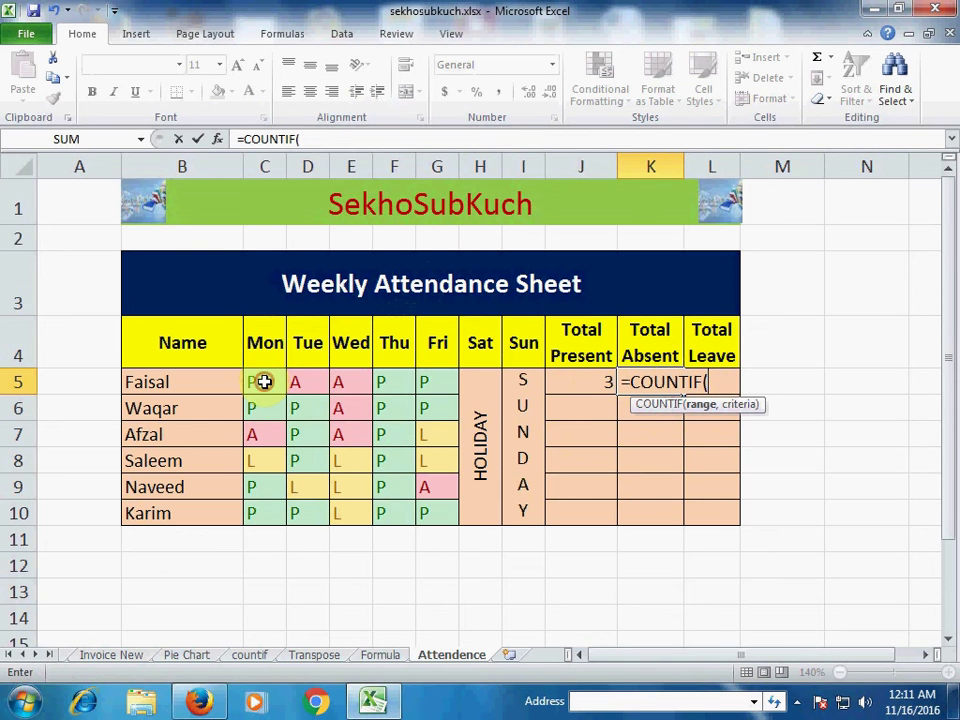
drag(255, 380, 458, 386)
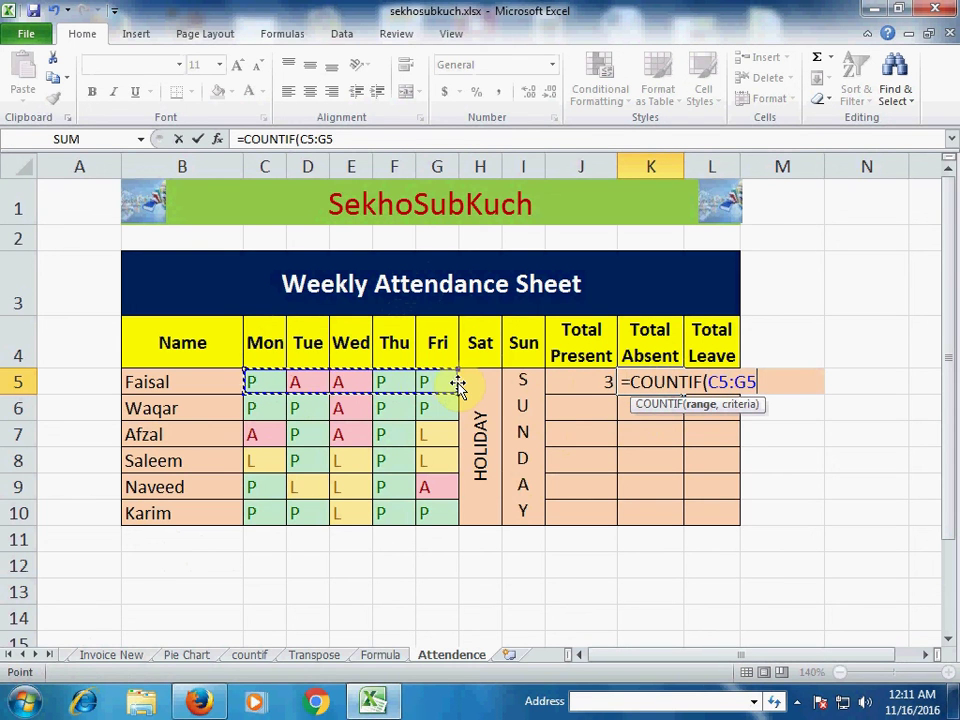
text(,)
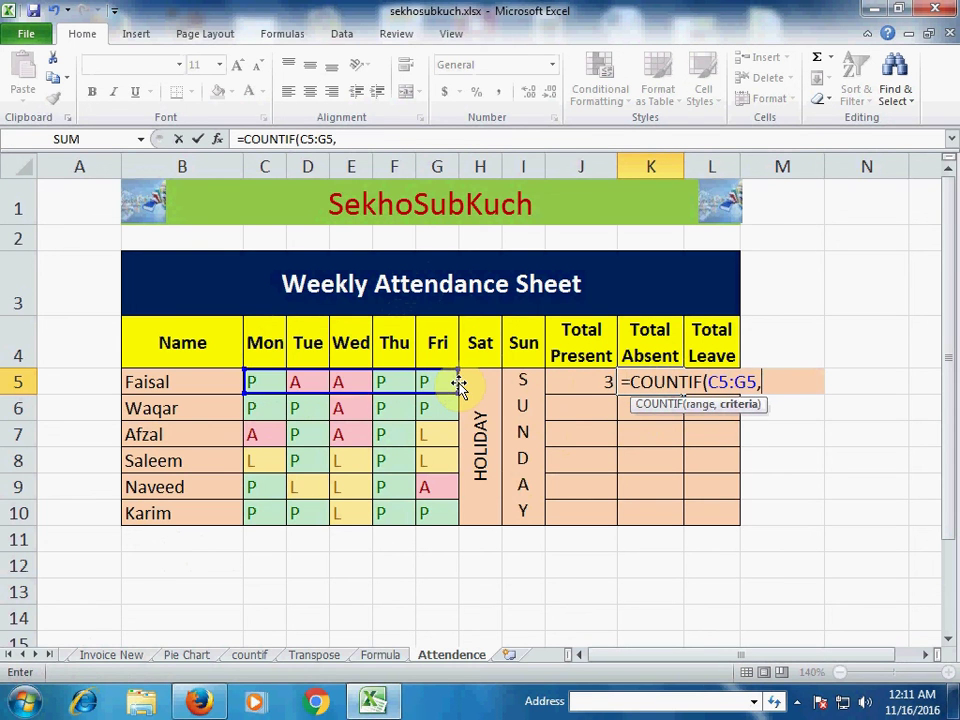
text(")
text(a)
key(BackSpace)
text(A)
text(")
text())
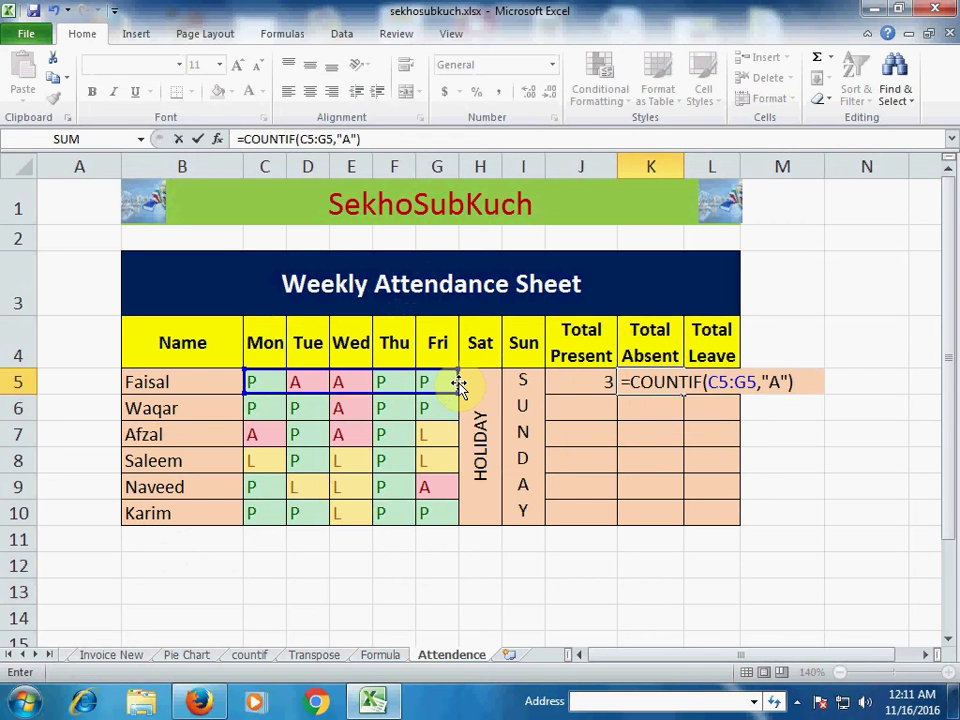
key(Return)
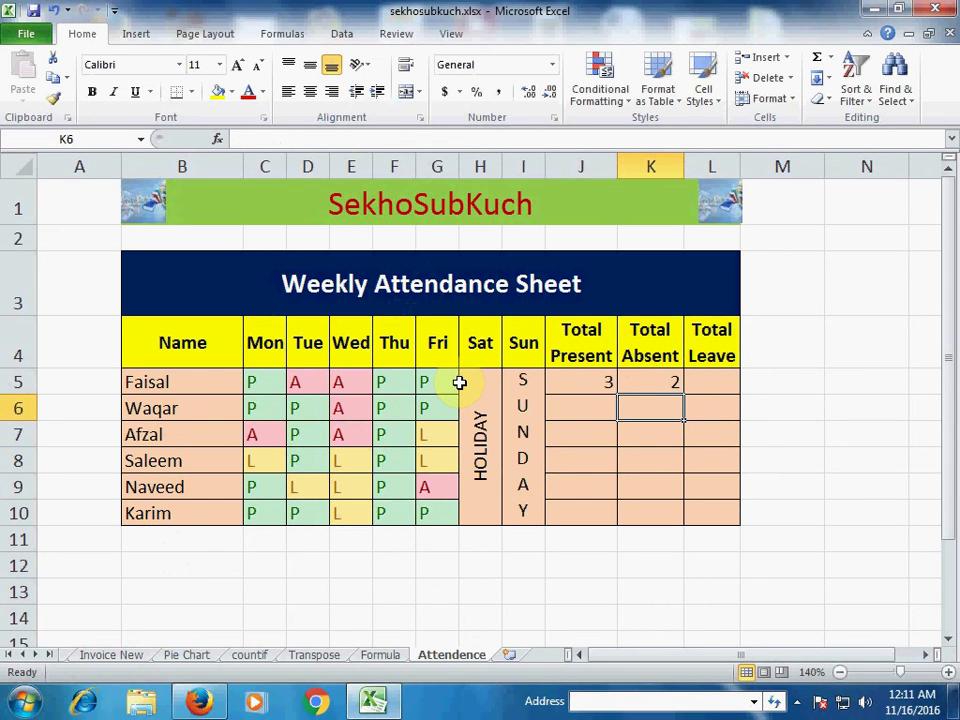
- Enter =COUNTIF(C5:G5,"L") in L5, returning 0 leave days, then review the row's formulas
click(647, 378)
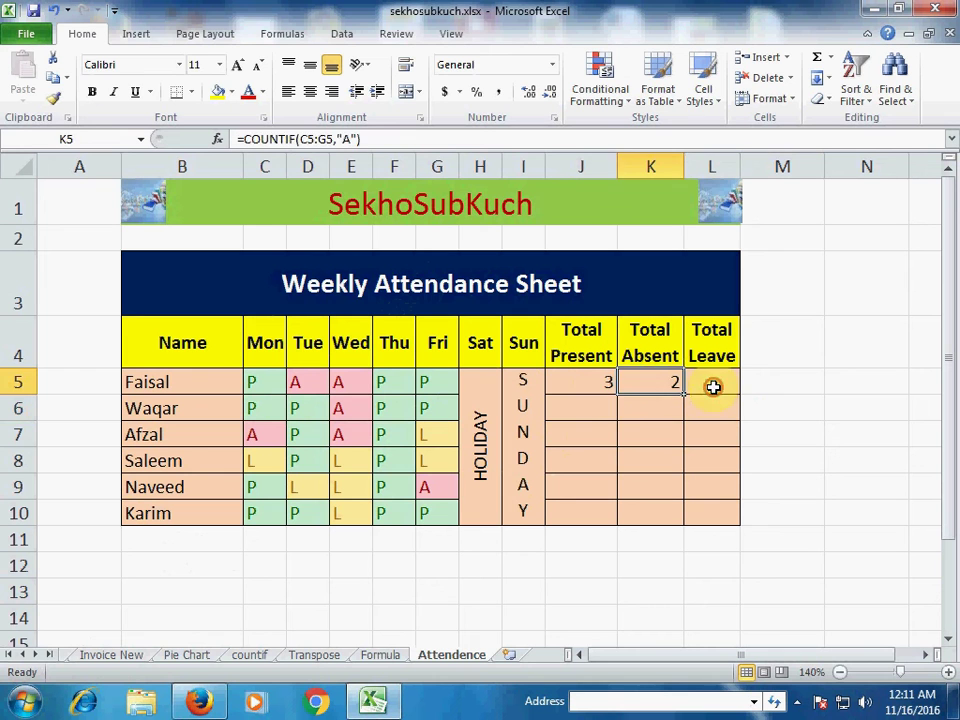
click(713, 387)
text(=)
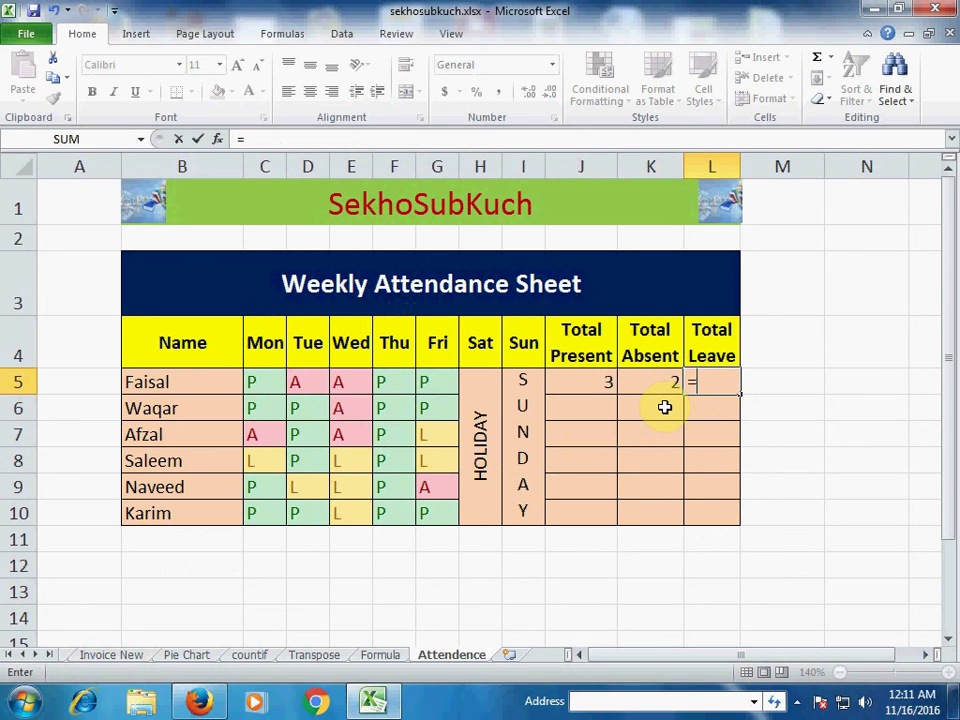
text(COUN)
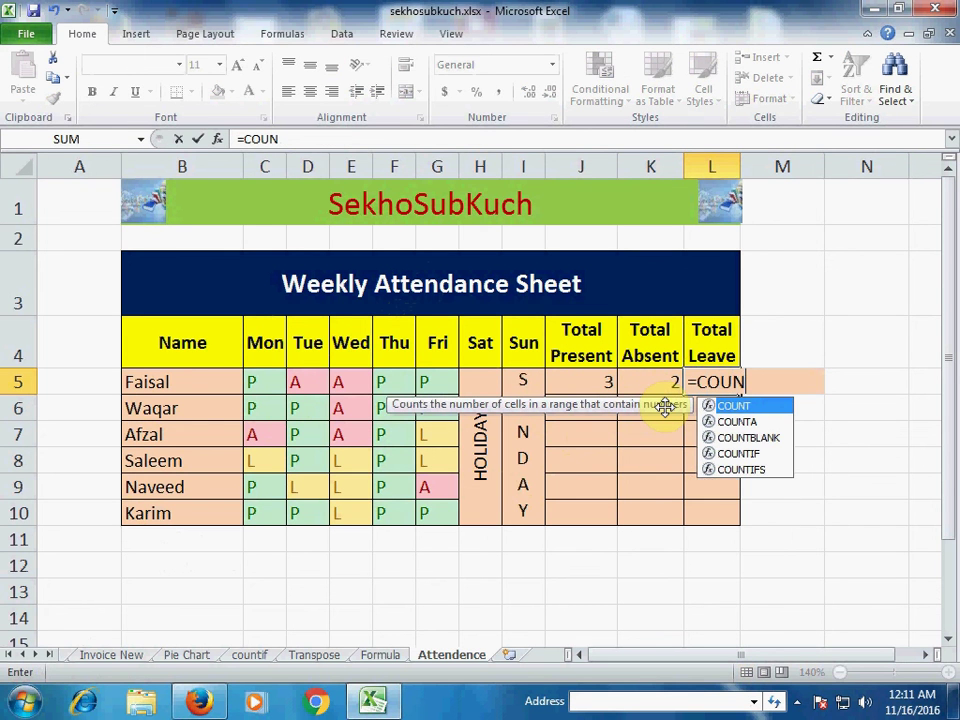
text(TIF()
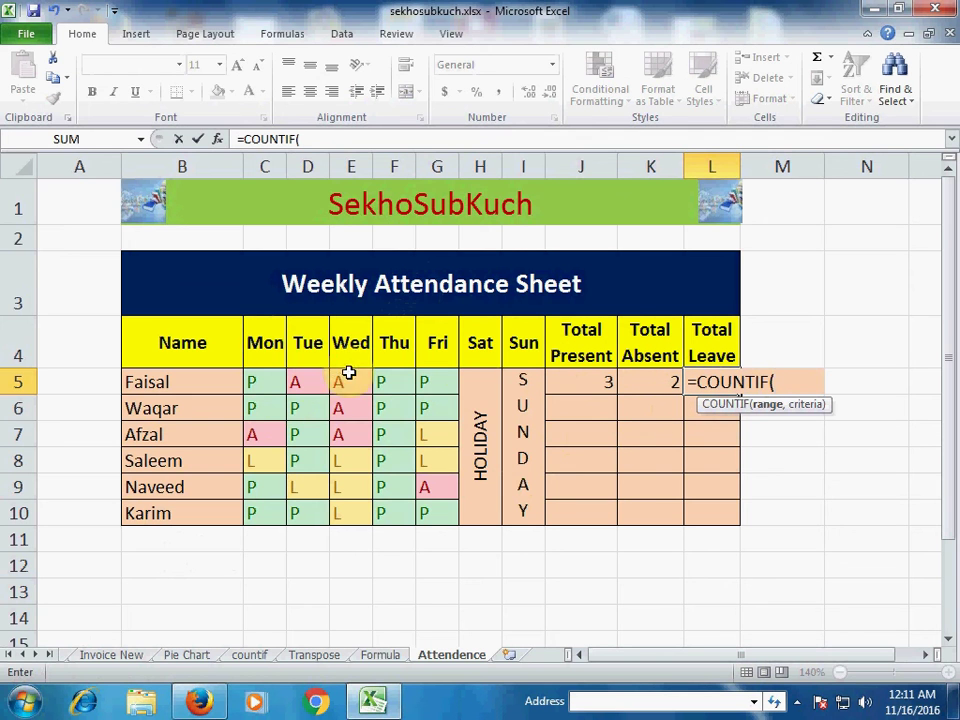
drag(262, 382, 449, 387)
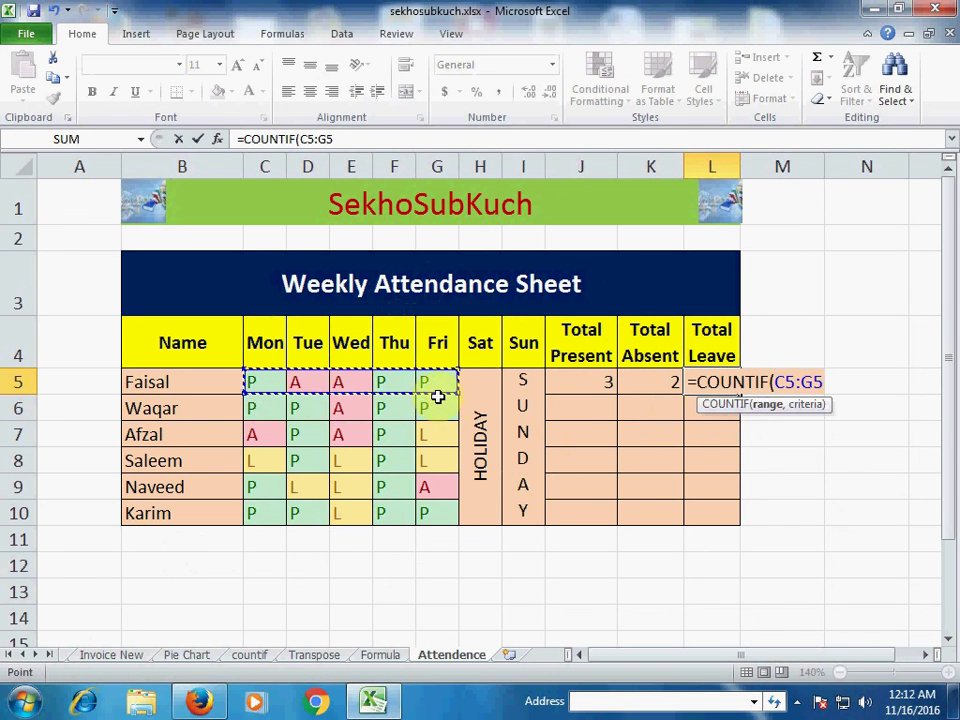
text(,)
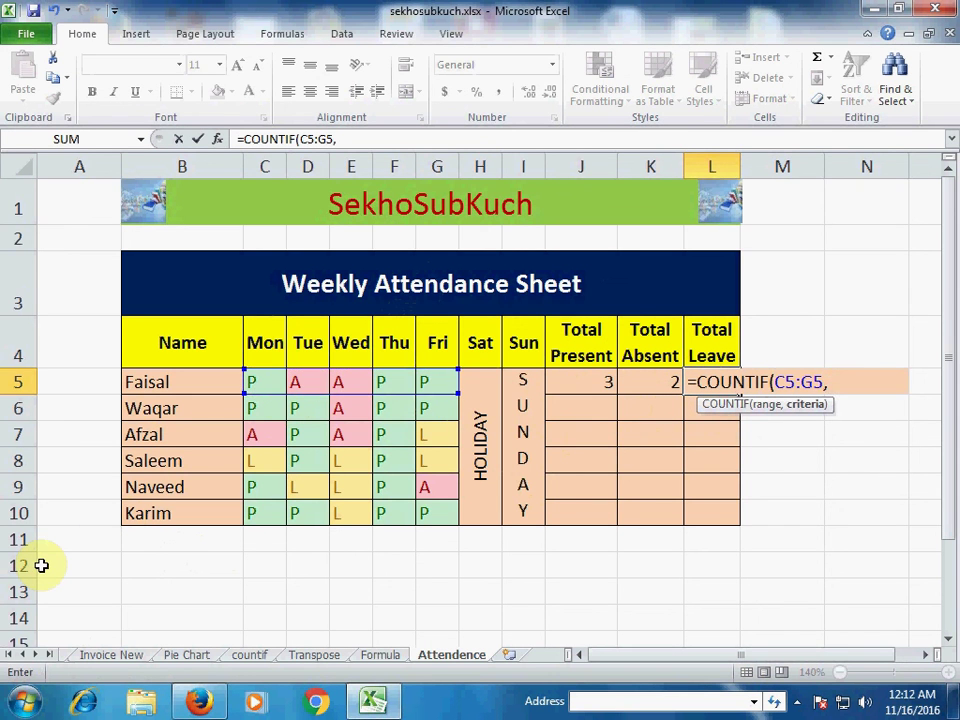
text("l)
key(BackSpace)
text(L")
text())
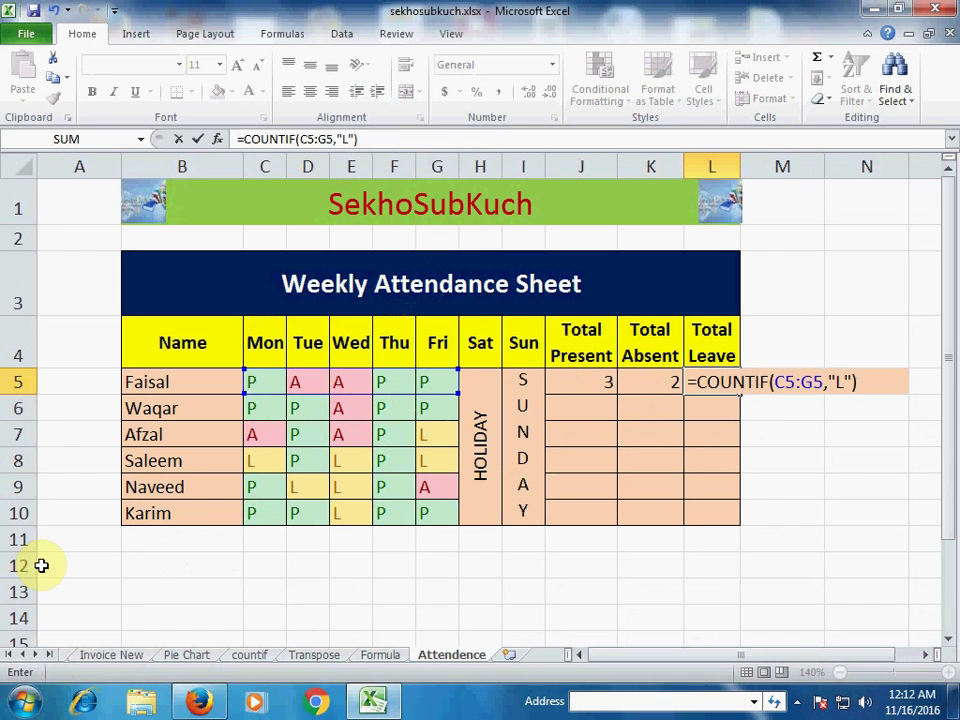
key(Return)
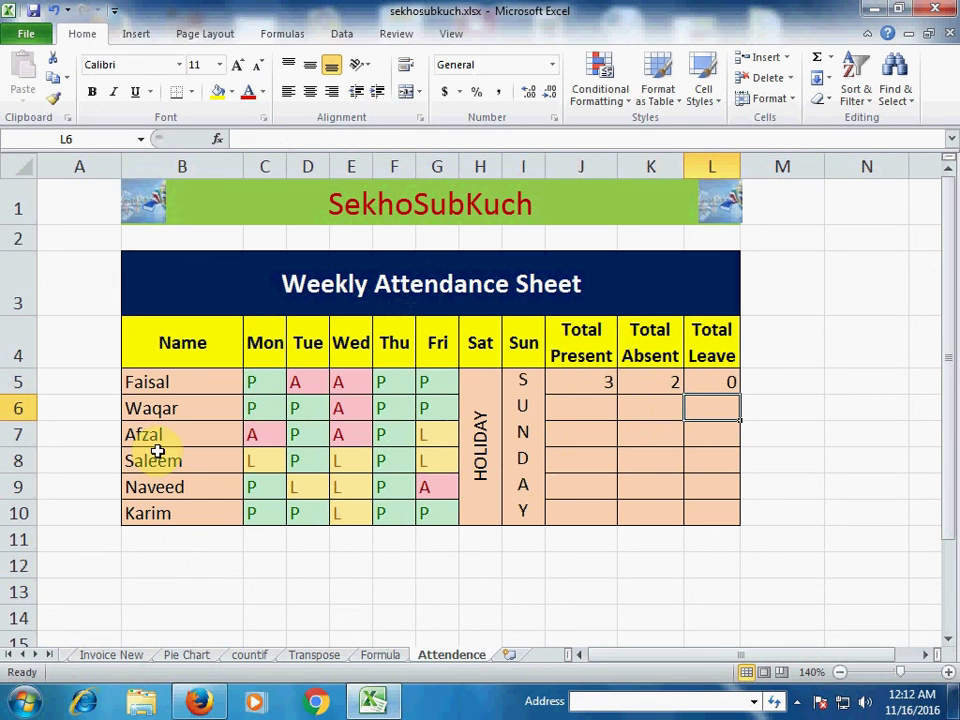
click(712, 386)
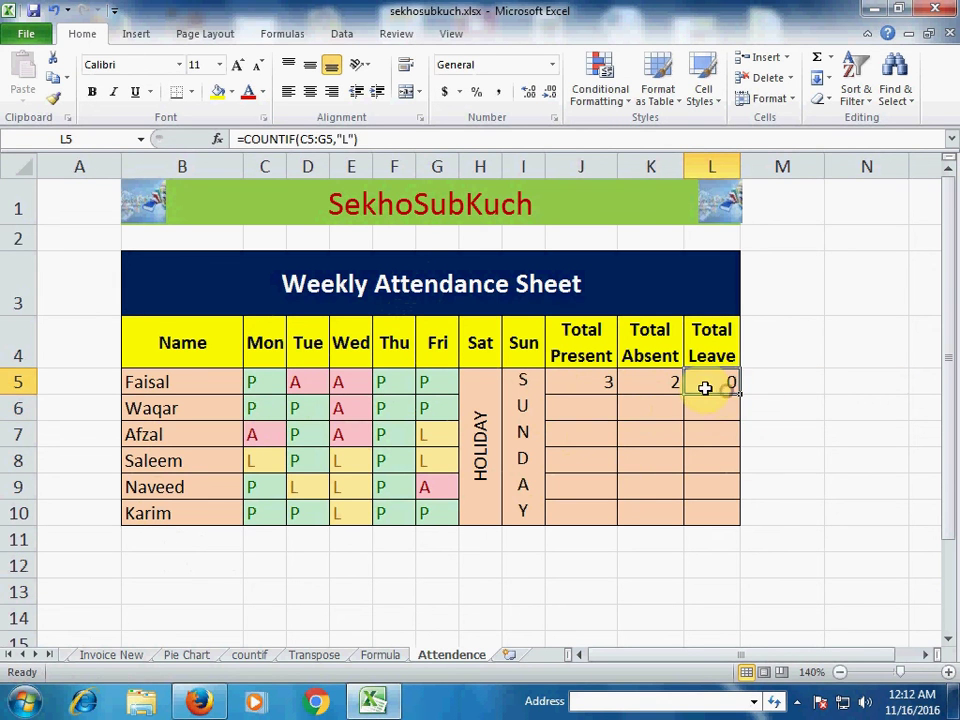
click(599, 386)
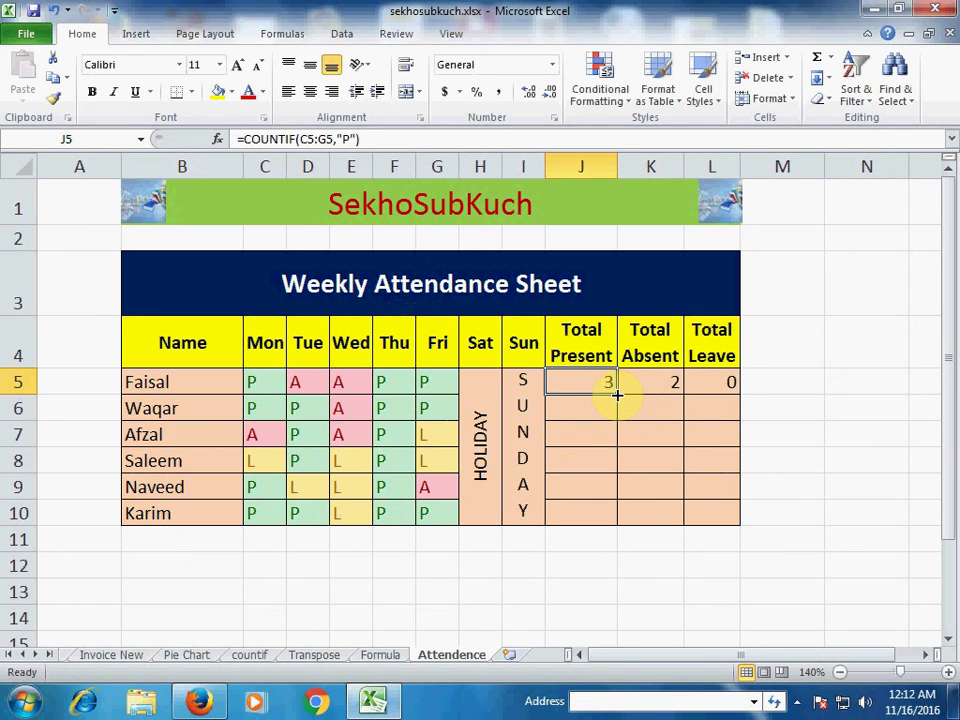
- Fill the J5, K5 and L5 COUNTIF formulas down to row 10 and spot-check rows 7 and 9
double_click(617, 395)
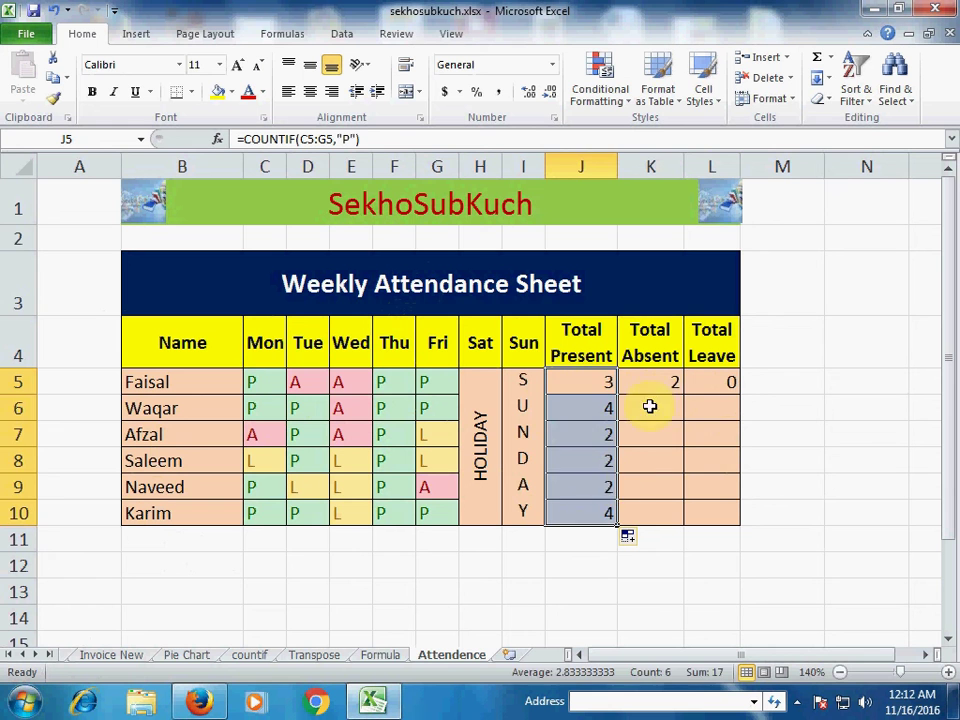
click(669, 381)
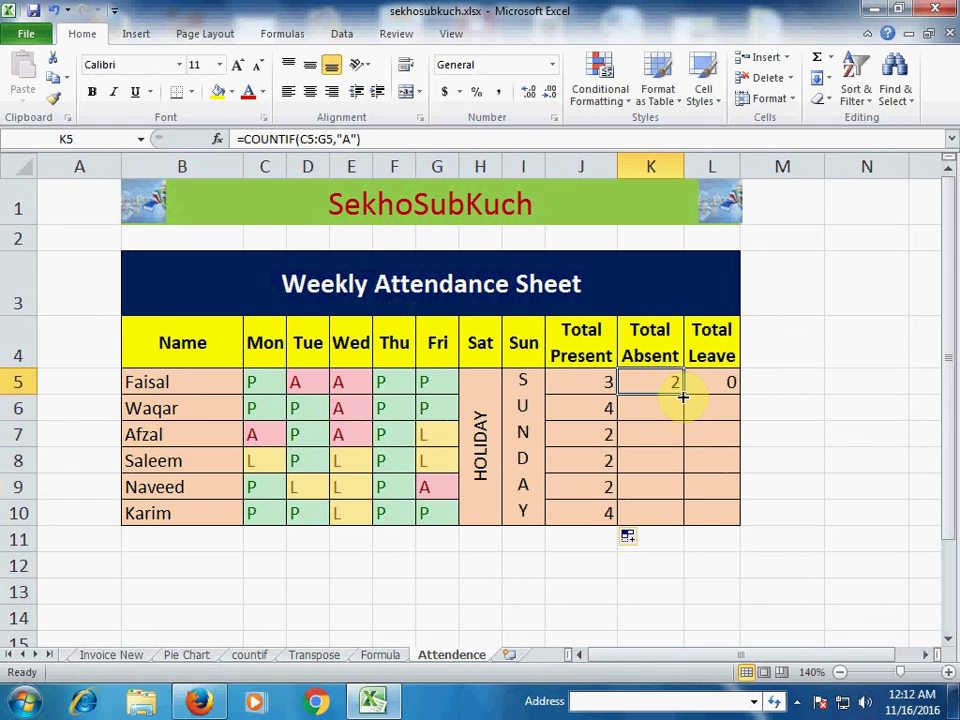
double_click(683, 396)
click(729, 384)
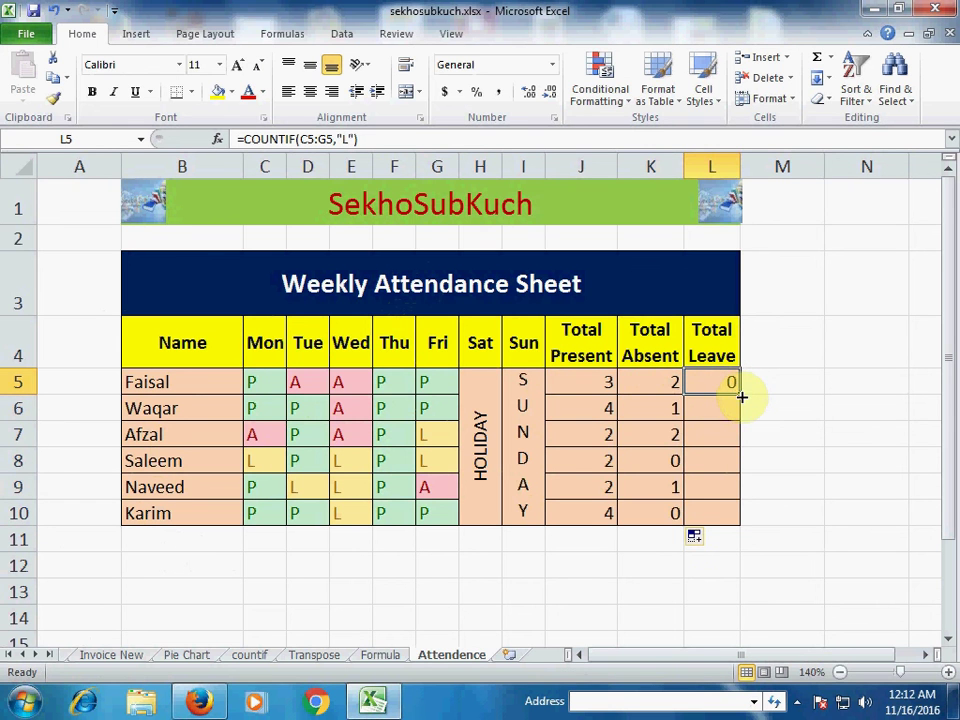
double_click(741, 397)
click(573, 430)
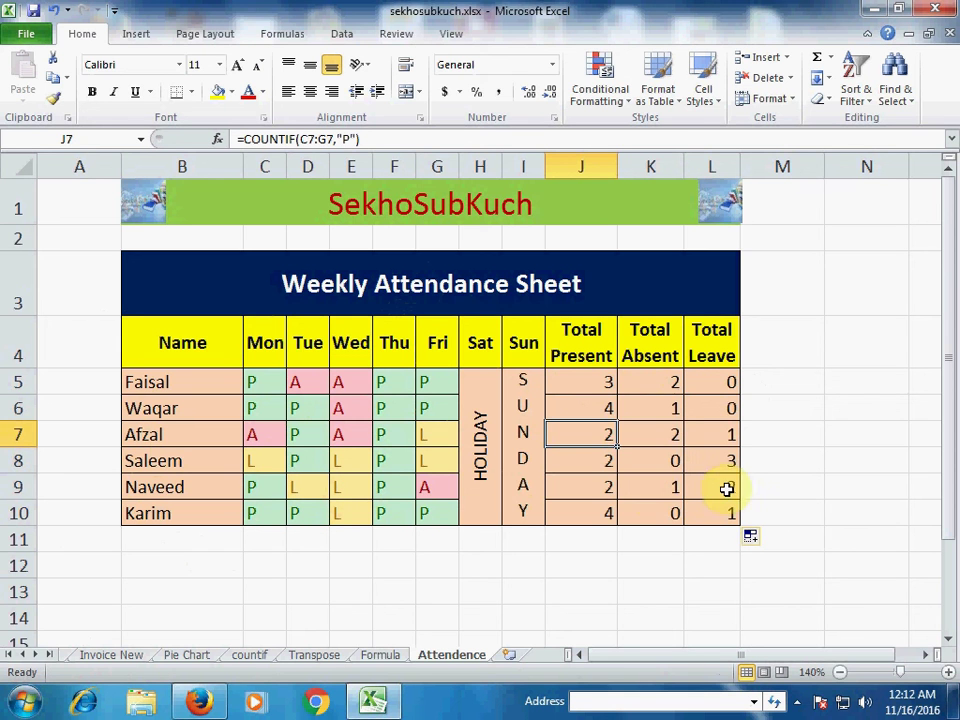
click(649, 489)
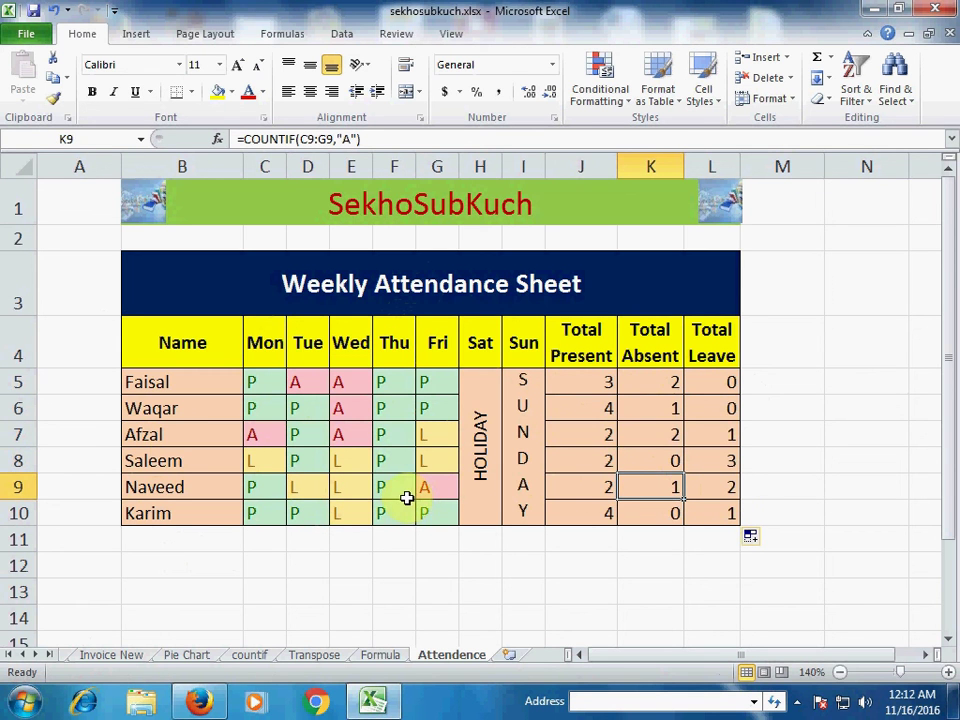
click(574, 485)
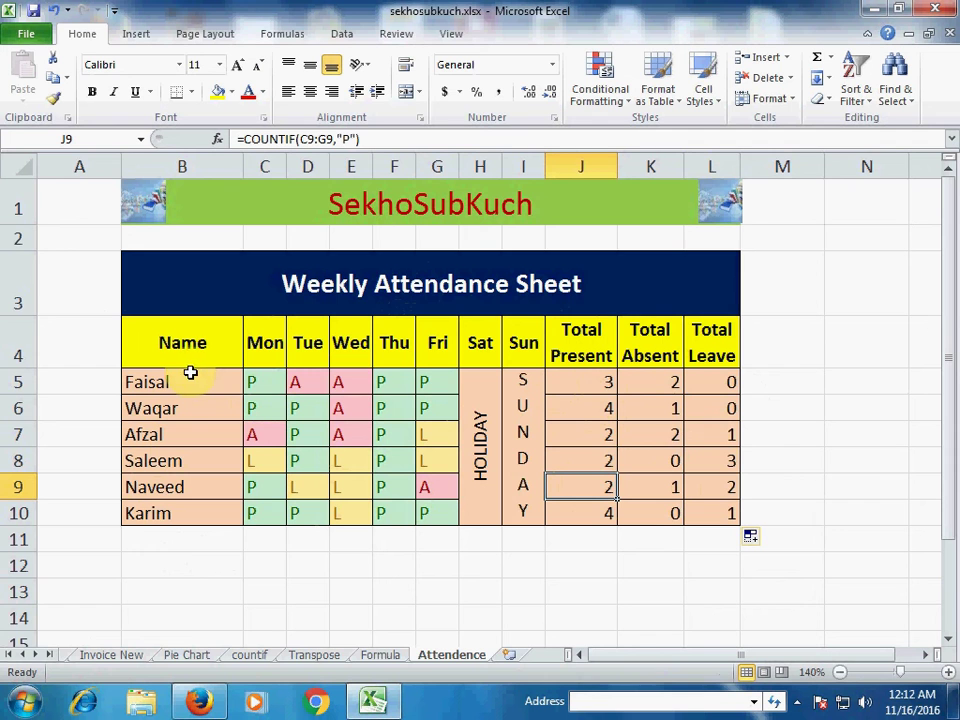
click(597, 381)
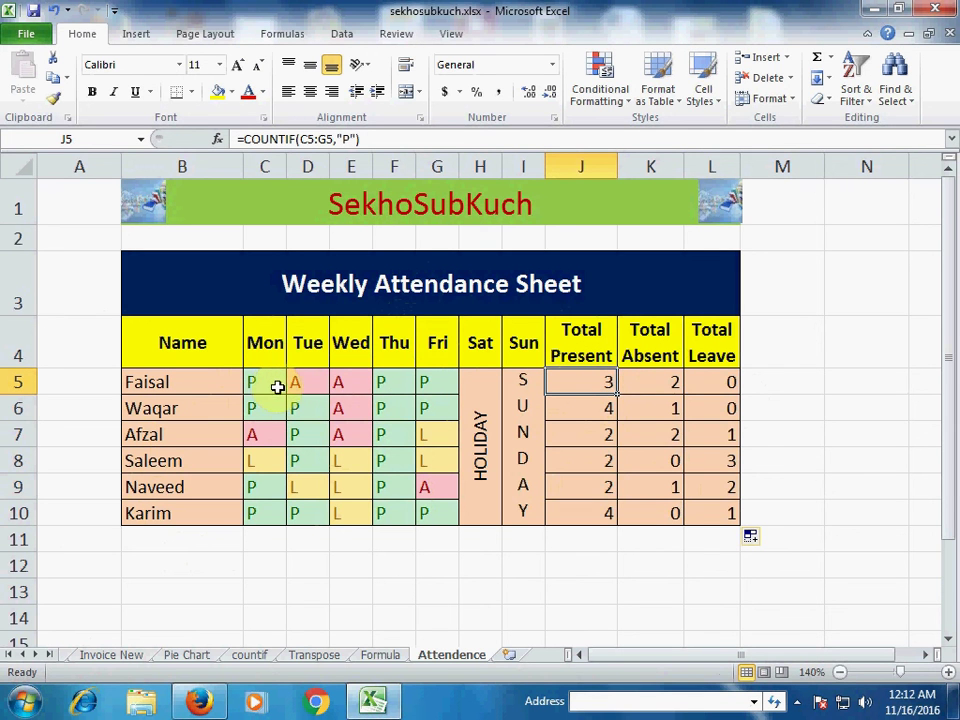